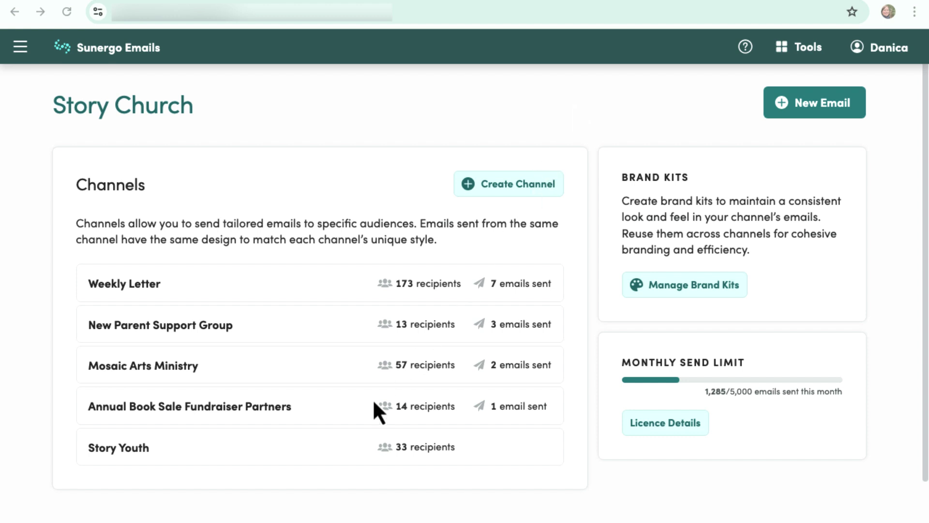
Create a blank email in the Story Youth channel with the subject "Calling All Adventurers: The Story Youth Camping Trip is Coming!".
click(346, 450)
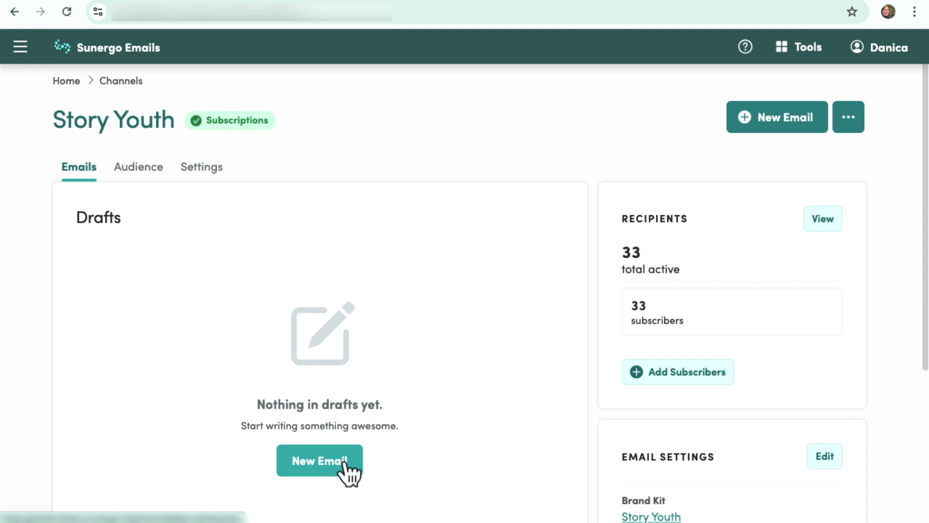
click(344, 459)
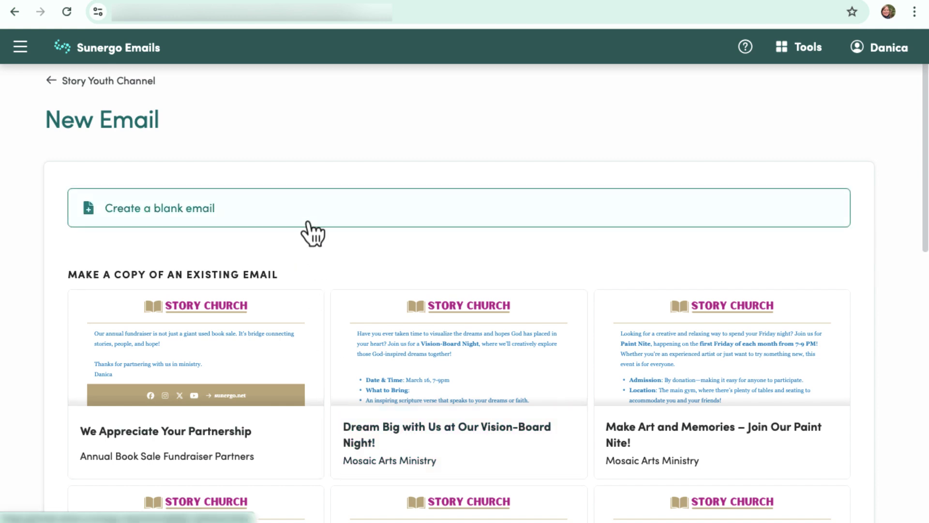
click(308, 224)
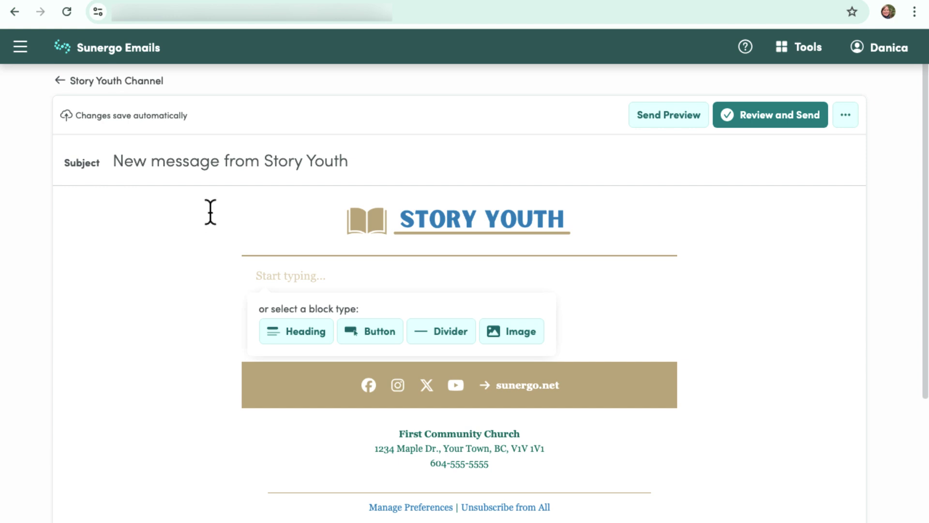
click(198, 169)
text(Calling All Adventurers: The Story Youth Camping Trip is Coming!)
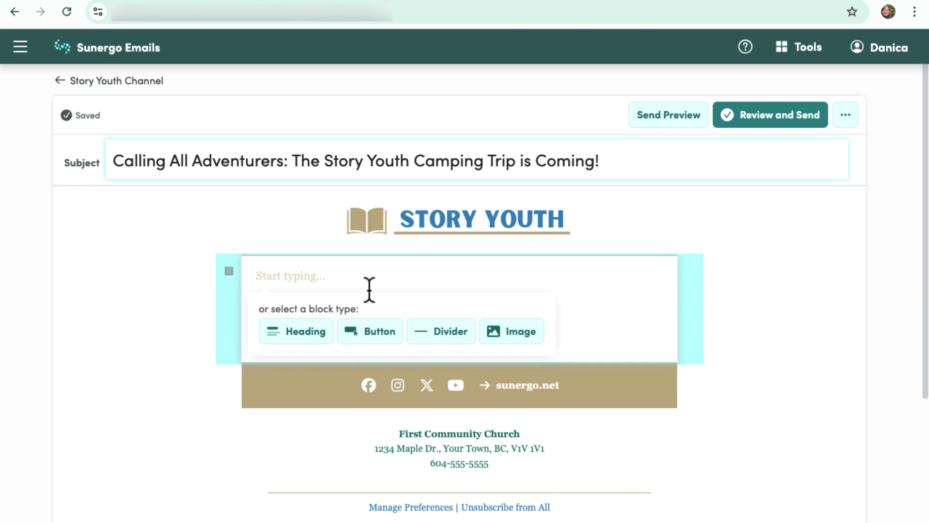
click(691, 303)
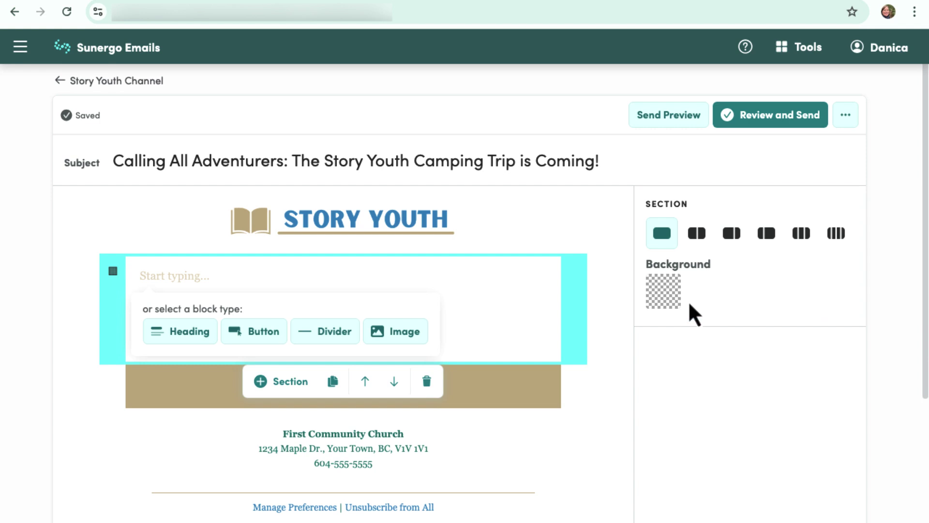
click(675, 302)
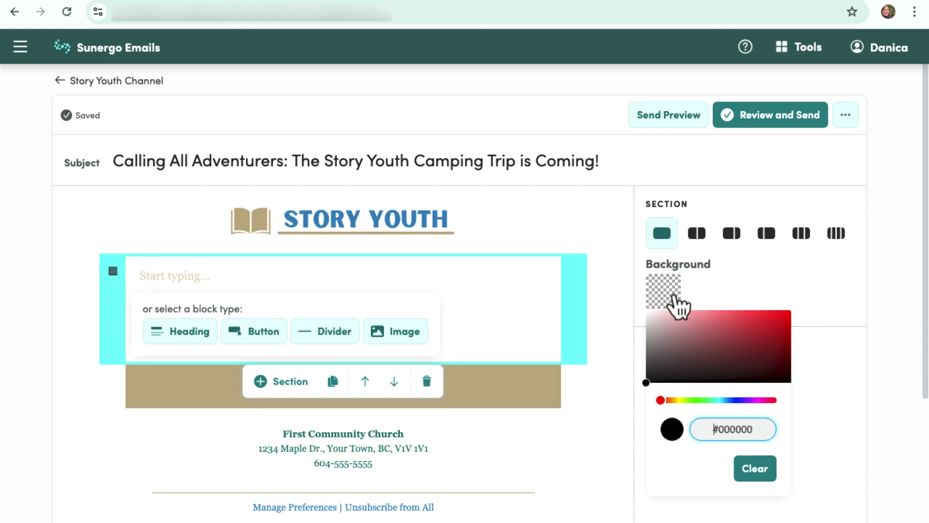
click(674, 296)
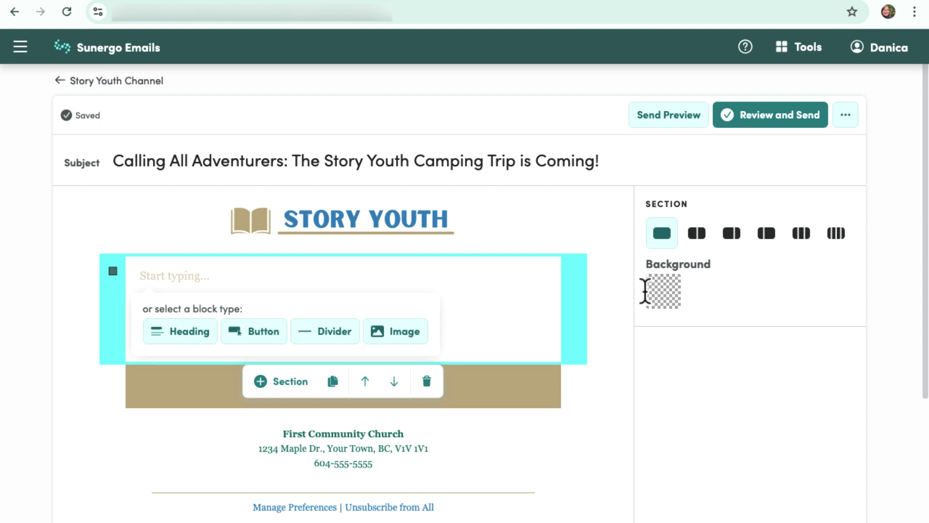
Write the greeting "Dear Story Youth and Families," and an introduction inviting readers to the annual Camping Trip this May long weekend.
click(457, 274)
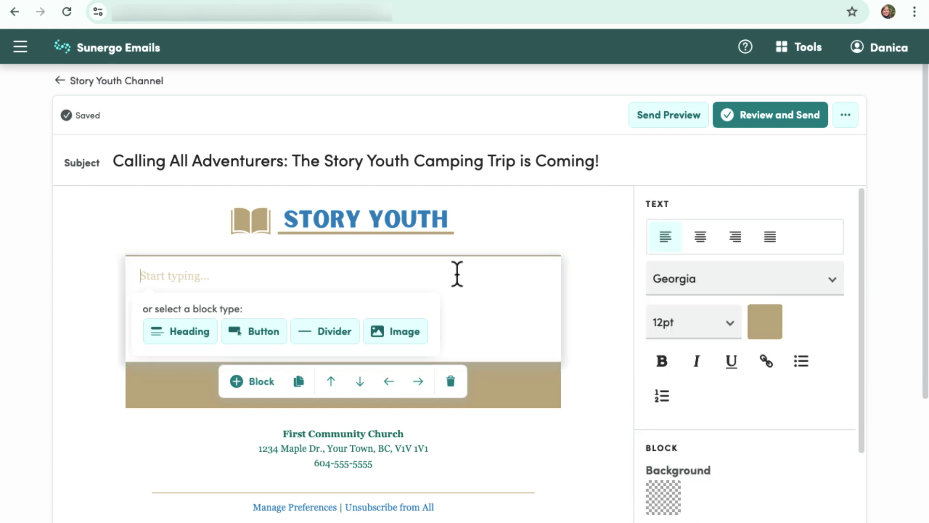
text(Dear)
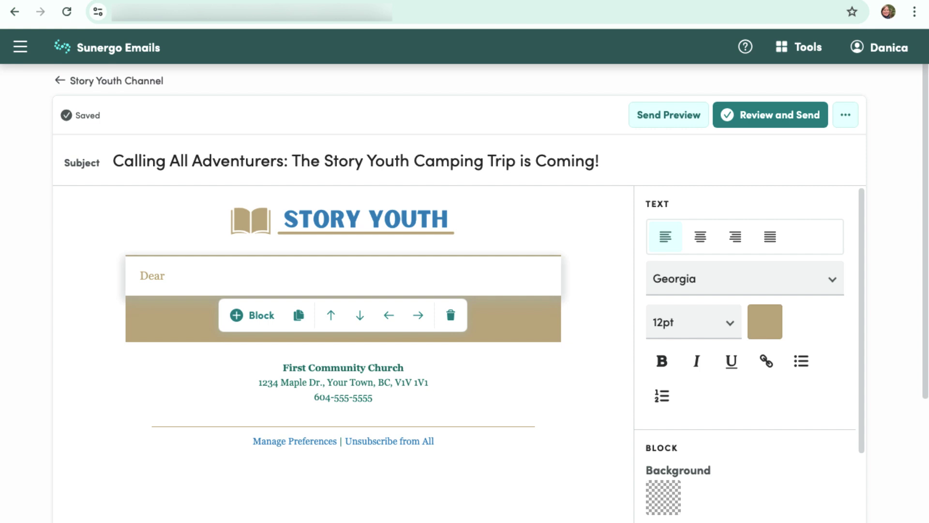
text(Dear Story Youth and Families, Are you ready for an unforgettable adventure? Story Youth is heading to the great outdoors this May long weekend for our annual Camping Trip, and we can’t wait to have you join us!)
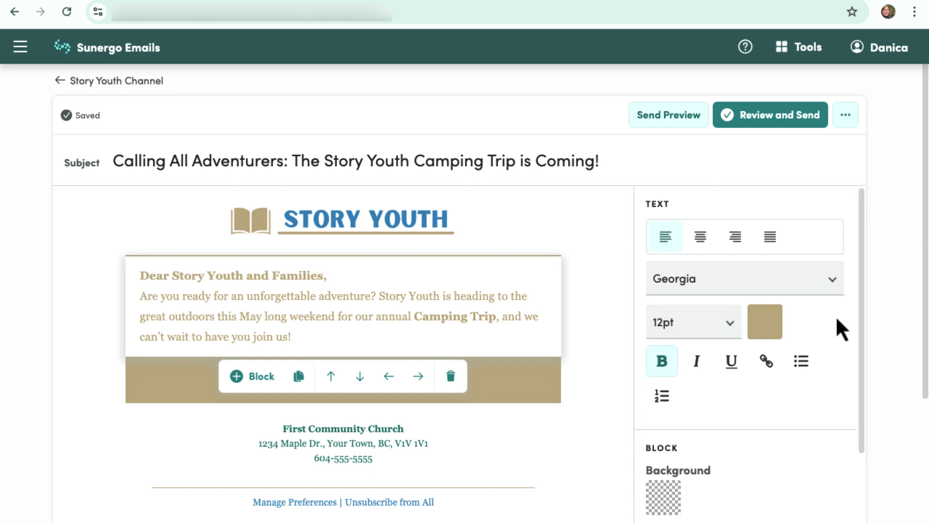
Try a left padding of 80 px on the greeting text block and clear the value again.
drag(859, 319, 859, 421)
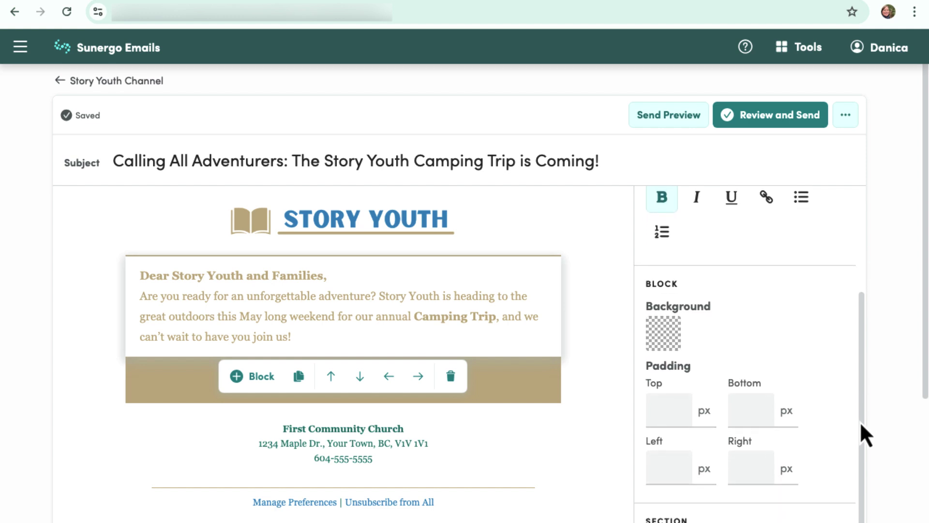
click(666, 469)
text(80)
key(BackSpace)
key(BackSpace)
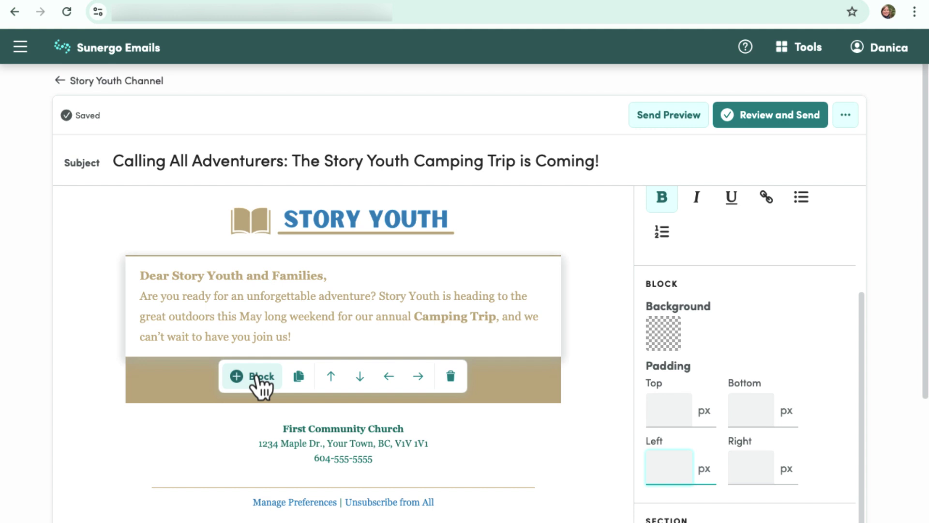
Add a new section below the greeting and give it two equal columns.
click(114, 346)
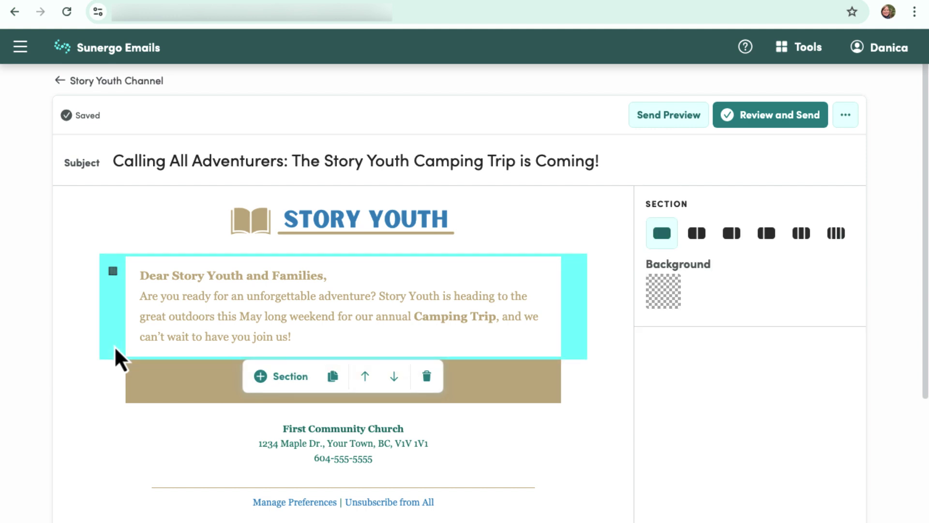
click(290, 376)
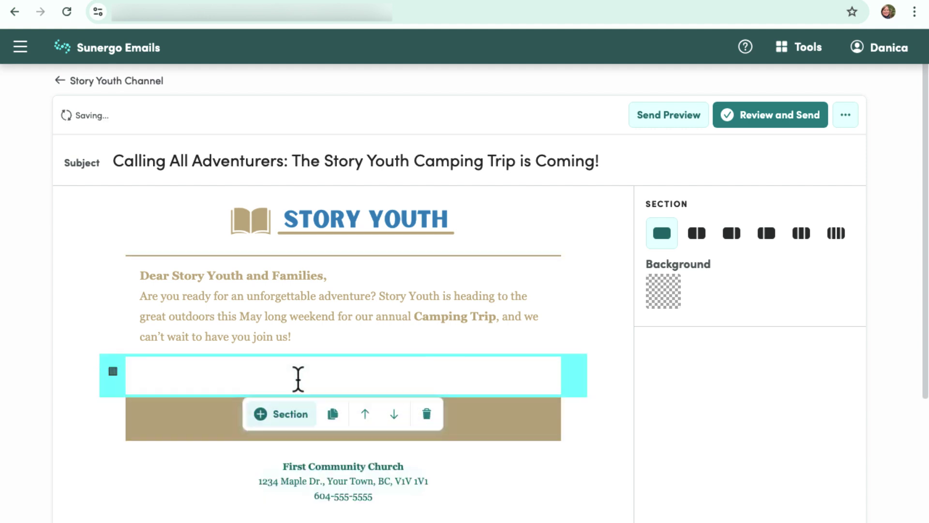
click(699, 244)
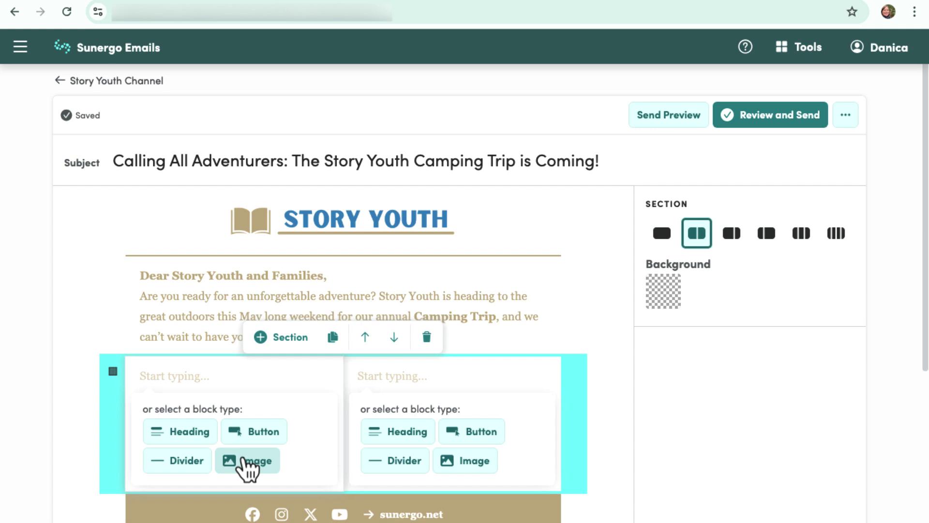
Insert an image block in the first column of the two-column section and upload 1.png to it.
click(247, 463)
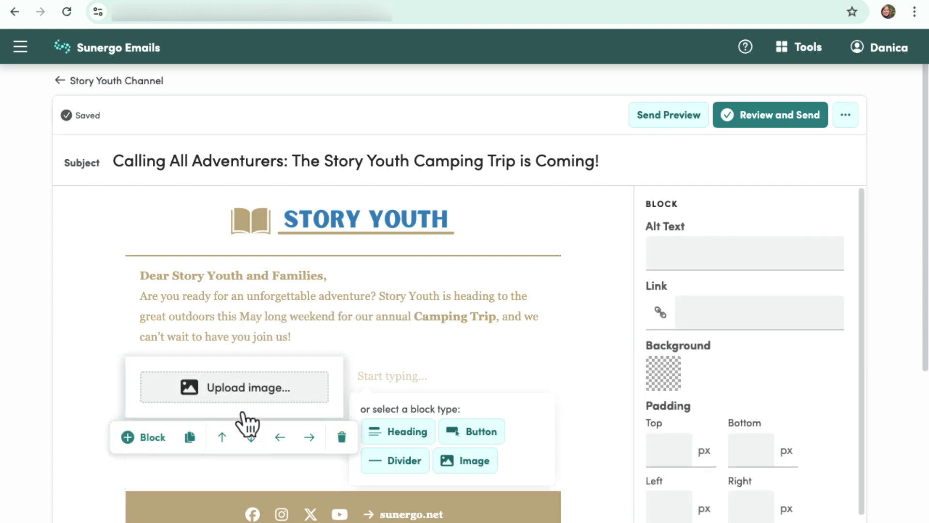
click(250, 378)
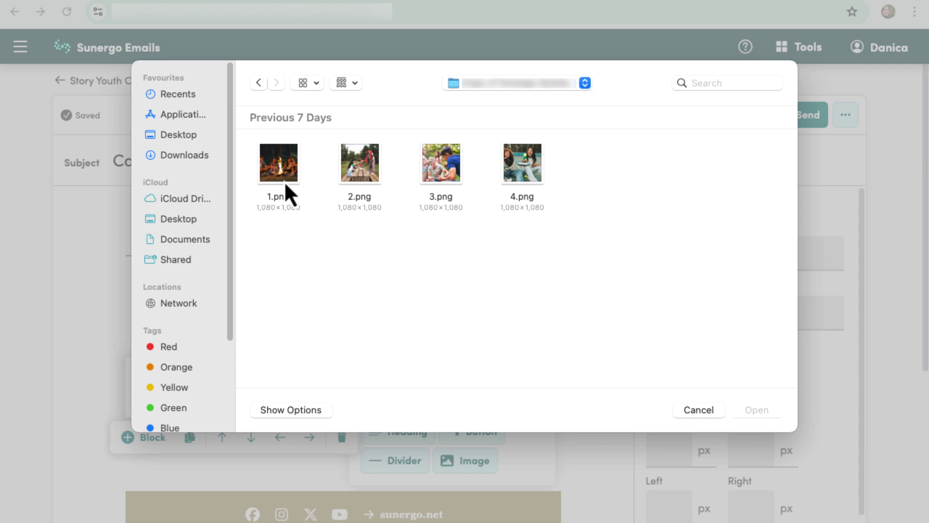
double_click(283, 181)
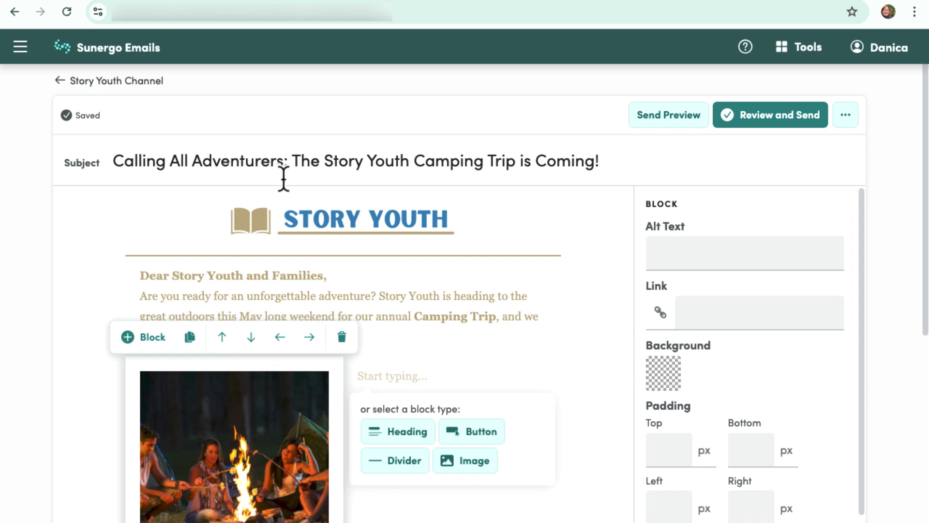
Write the trip details (May 16-19, Quilchena Park, $90 per camper) in the second column and make the heading "Trip Details" 16pt and underlined.
click(435, 369)
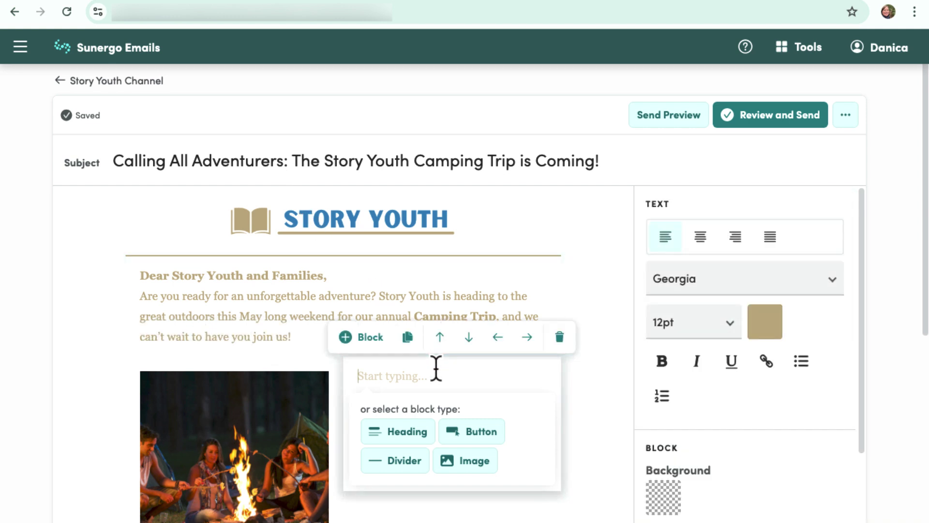
text(Trip Details When: May 16-19 (May long weekend) Where: The camping grounds at Quilchena Park Cost: $90 per camper (due upon registration))
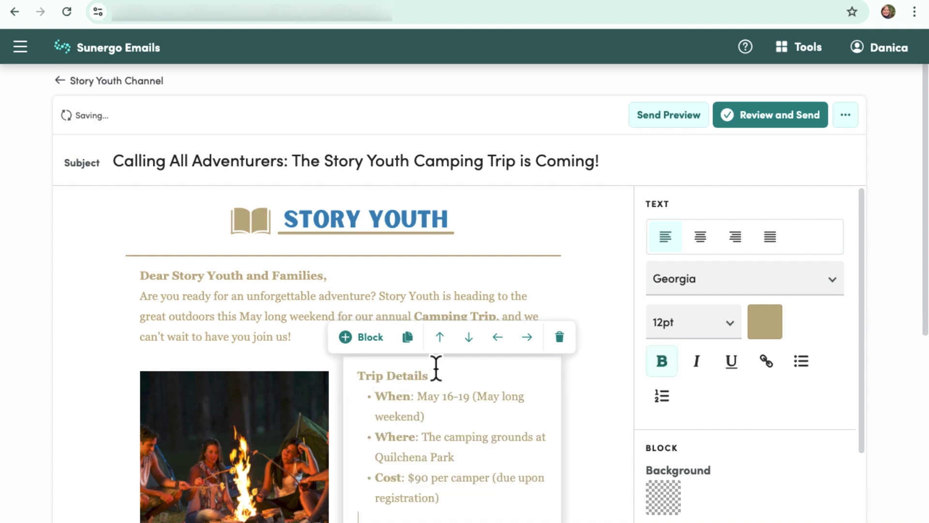
drag(431, 375, 359, 375)
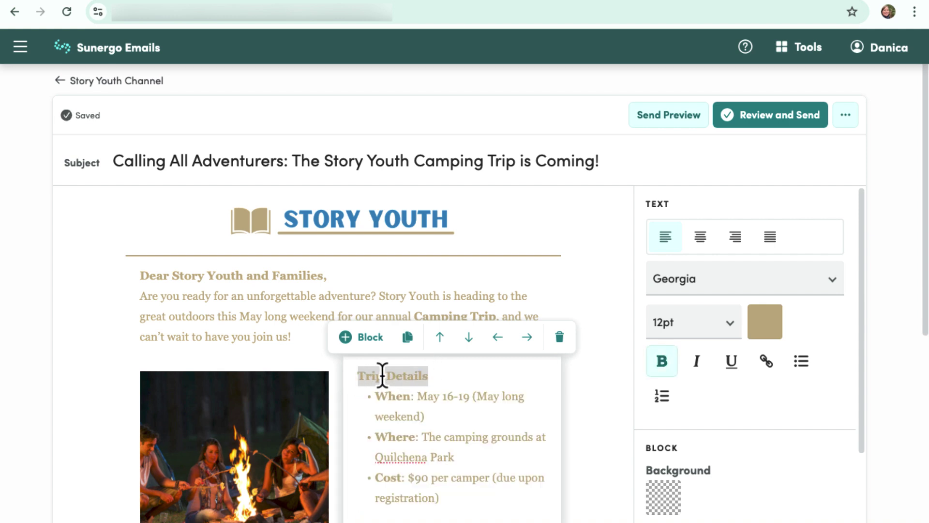
click(730, 322)
click(728, 340)
click(731, 361)
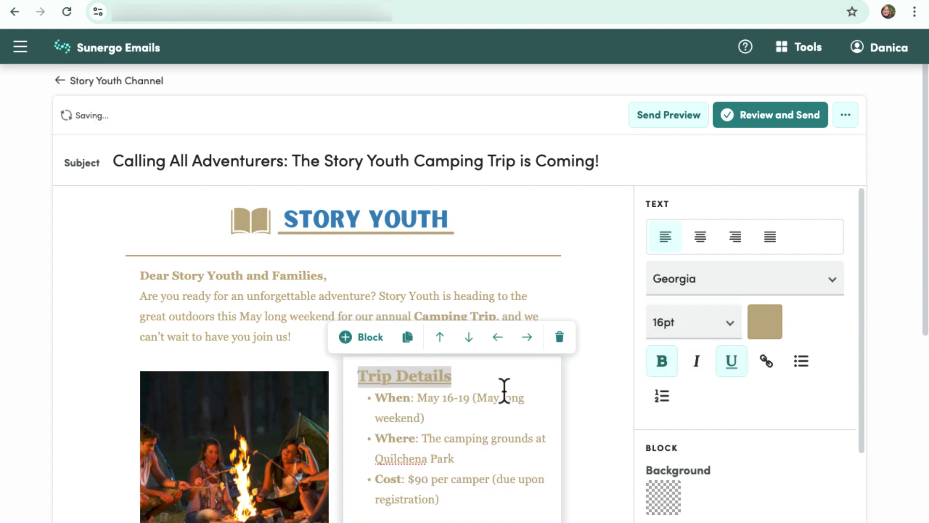
Remove the bullets from the When, Where and Cost lines and leave a blank line under the Trip Details heading.
click(372, 400)
key(BackSpace)
key(Return)
click(378, 455)
key(BackSpace)
scroll(375, 452, down, 1)
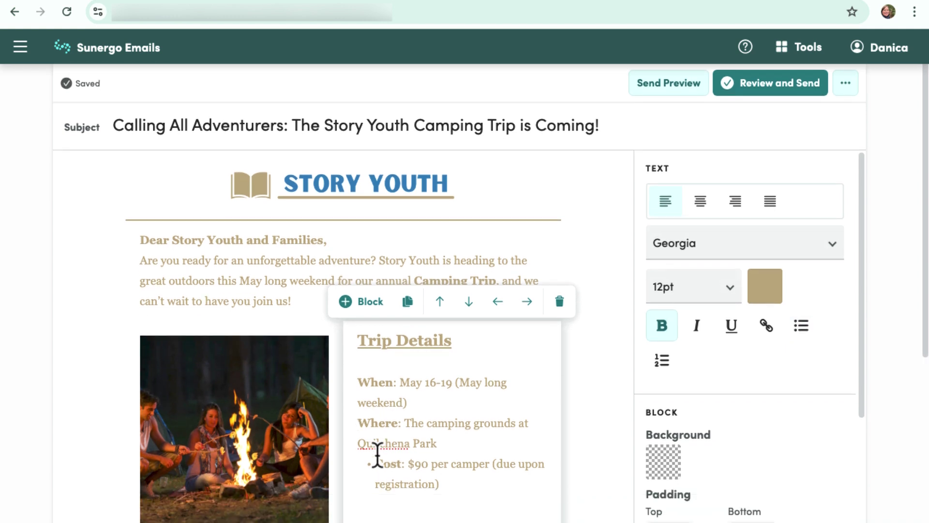
click(375, 452)
key(BackSpace)
click(752, 384)
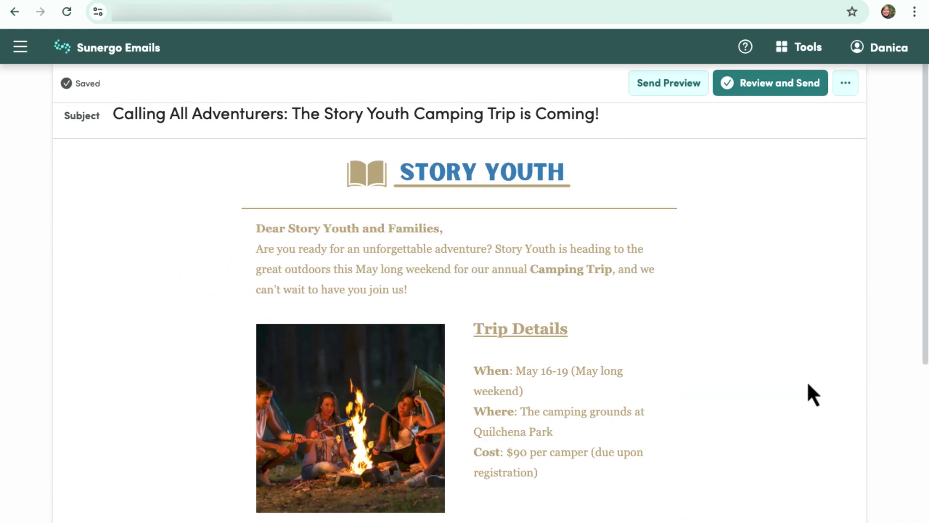
scroll(809, 390, down, 1)
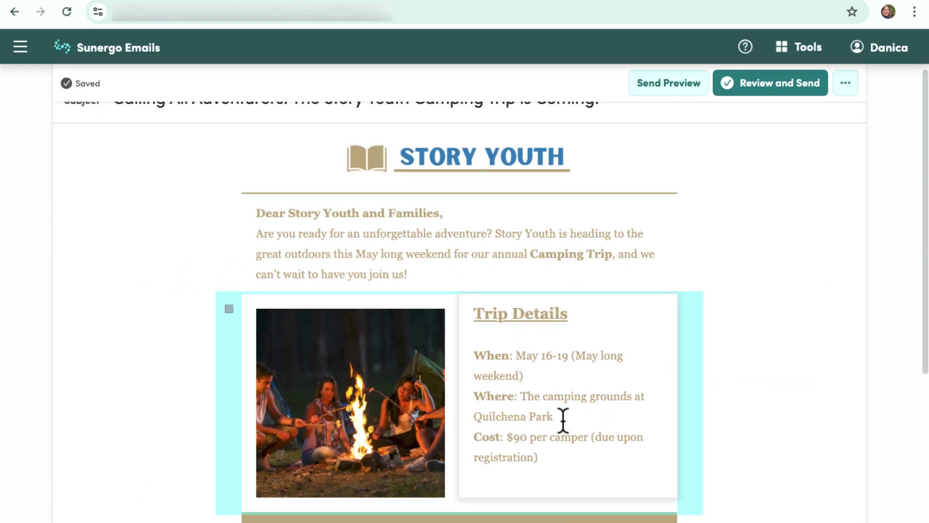
scroll(561, 420, down, 1)
click(623, 416)
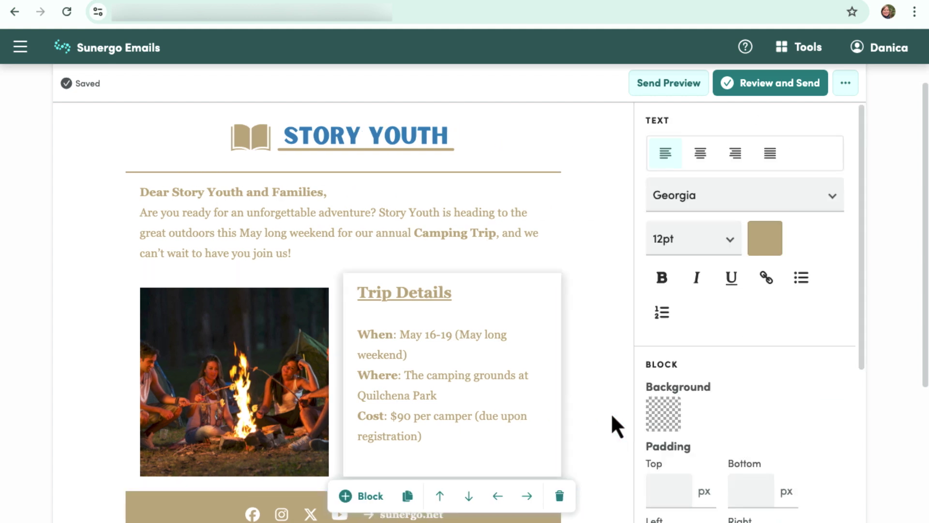
scroll(441, 309, down, 3)
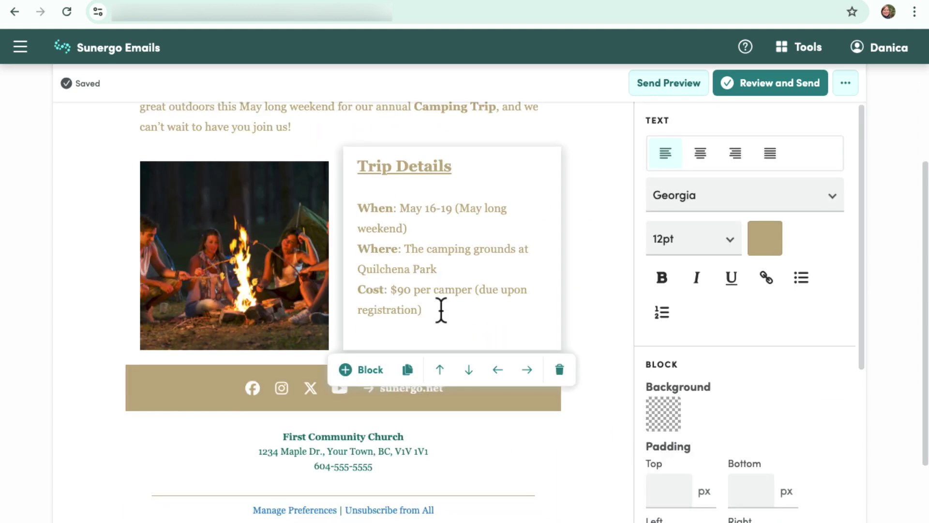
click(501, 369)
drag(321, 356, 442, 479)
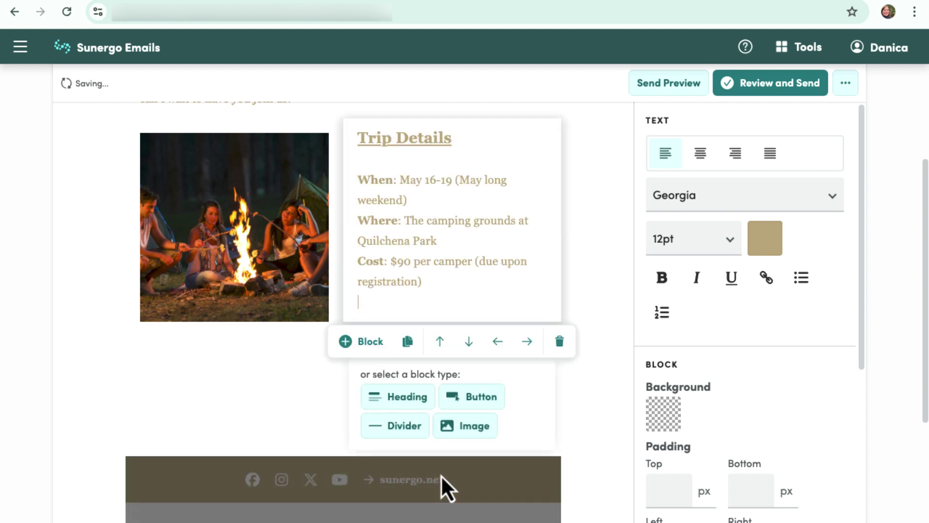
click(558, 474)
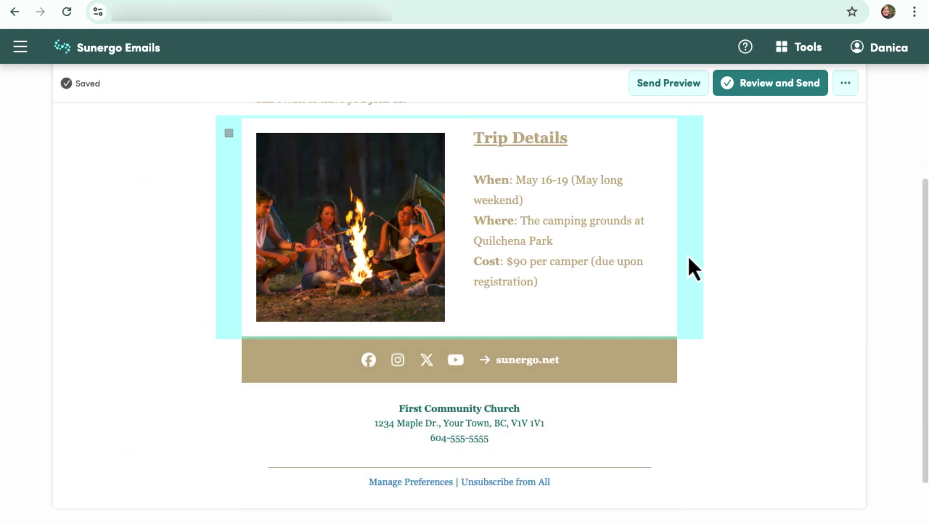
Add a section below the trip details with a paragraph starting "This is your chance to connect with friends, enjoy campfire stories".
click(689, 267)
click(280, 368)
click(189, 362)
text(This is your chance to connect with friends, enjoy campfire stories, explore God’s creation, and grow deeper in faith. There will be plenty of fun activities, meaningful worship, and lots of time to relax and bond as a group.)
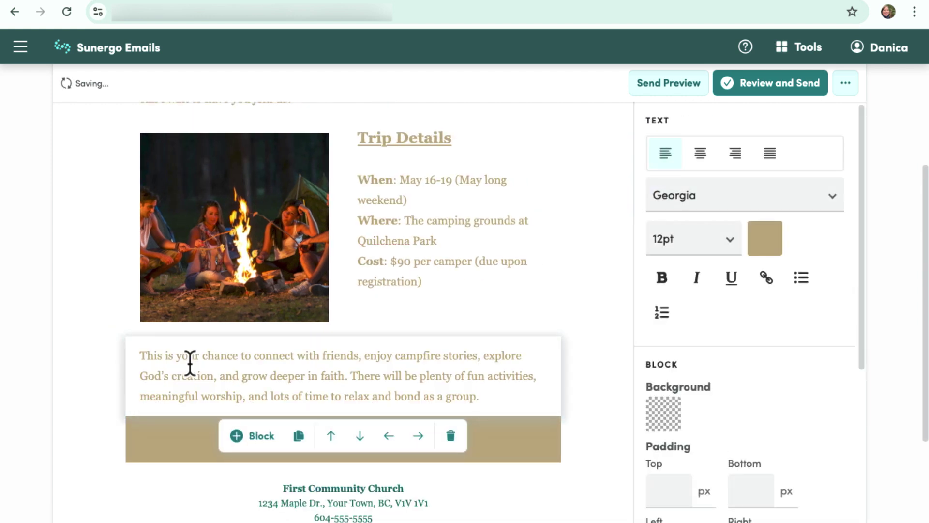
Add a text block below that paragraph with "Registration Details", the April 13 deadline, the $90 cost and the note about cost barriers.
click(260, 437)
click(212, 430)
text(Registration Details Deadline: April 13 Cost: $90 per camper (due when you register). If cost is a barrier, please reach out to me—I’d love to help make sure everyone can attend!)
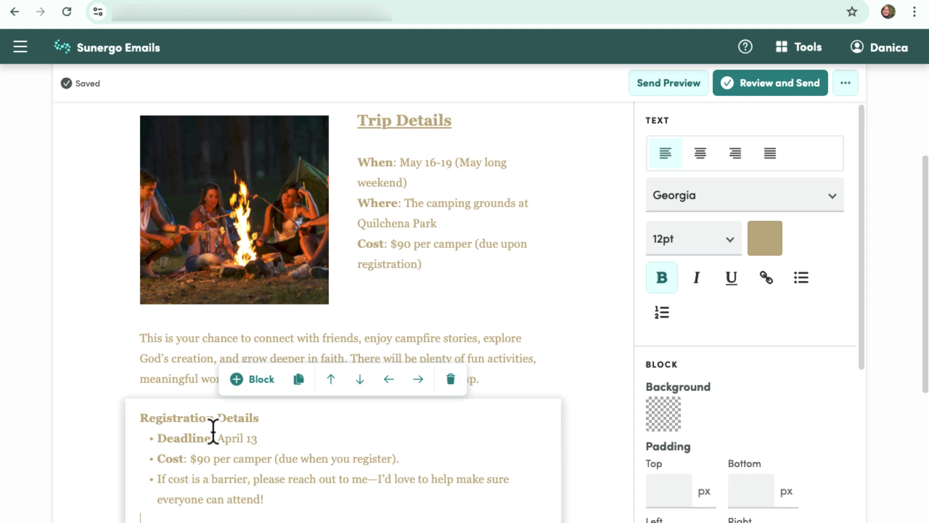
Add a new section below the registration details and give it three equal columns.
scroll(479, 253, down, 4)
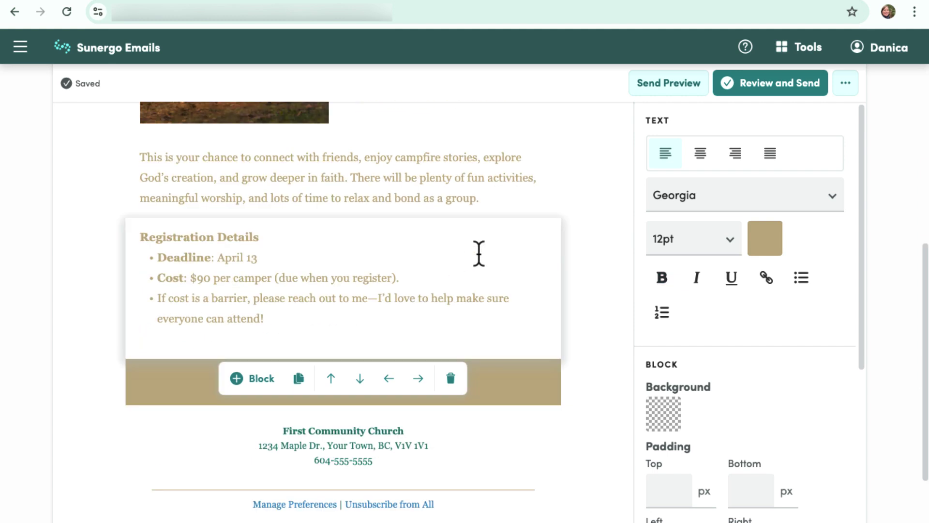
click(578, 297)
click(309, 380)
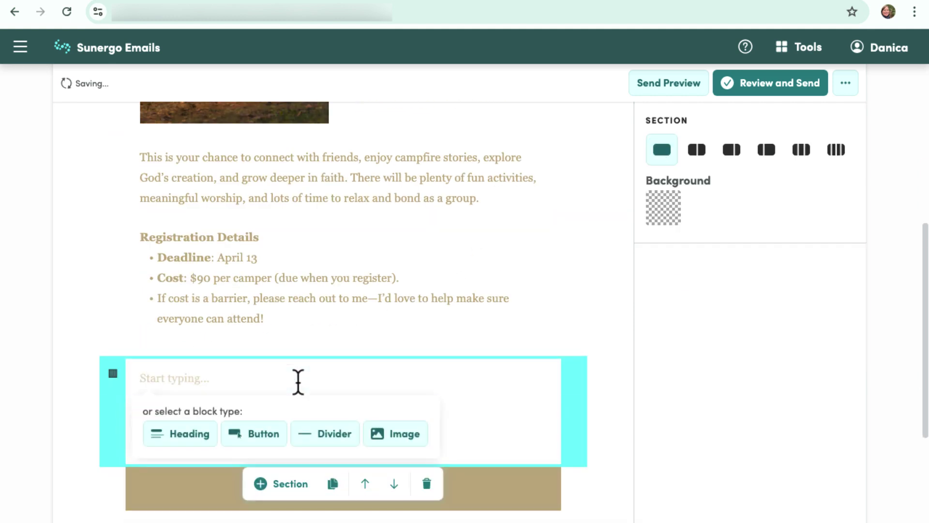
click(799, 155)
Fill the three columns with image blocks, uploading the picnic table photo, the teens-on-grass photo and the tennis court photo in order.
scroll(618, 231, down, 1)
click(178, 488)
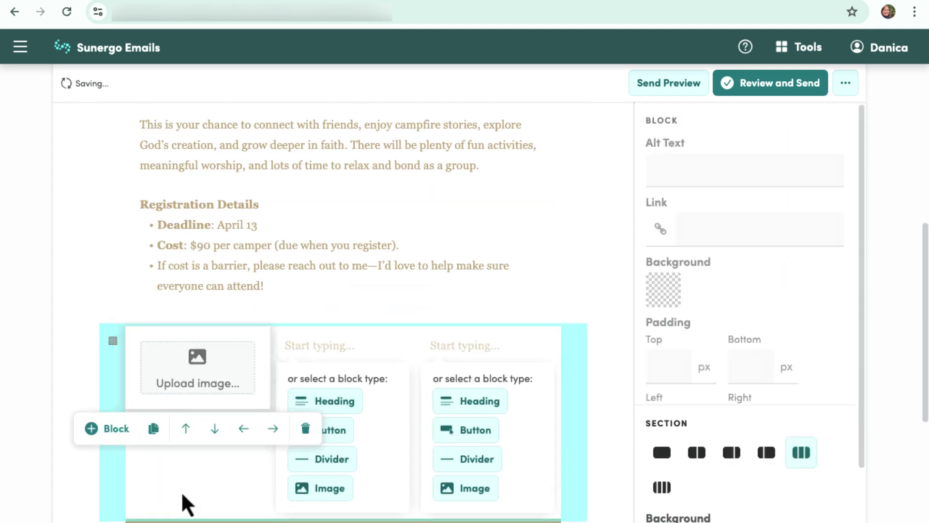
click(217, 385)
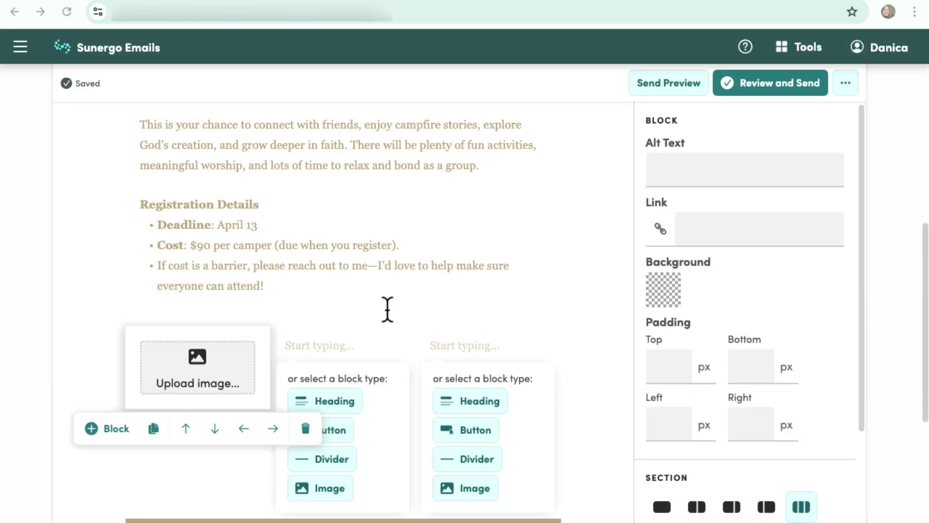
click(344, 491)
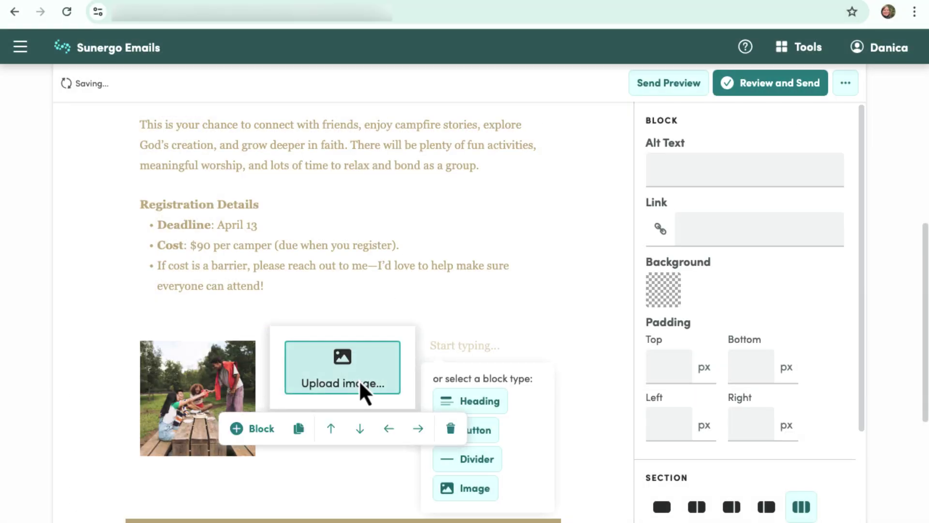
click(360, 383)
double_click(359, 198)
click(473, 494)
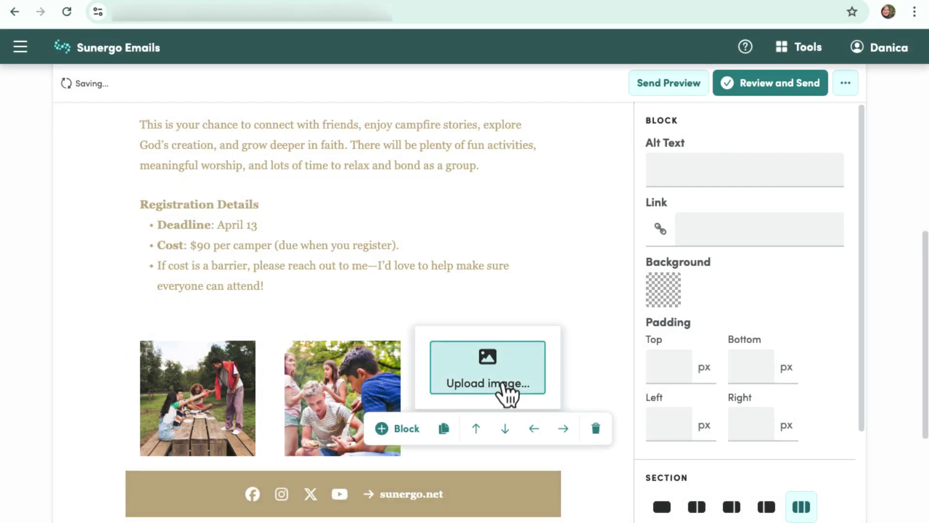
click(506, 385)
double_click(516, 183)
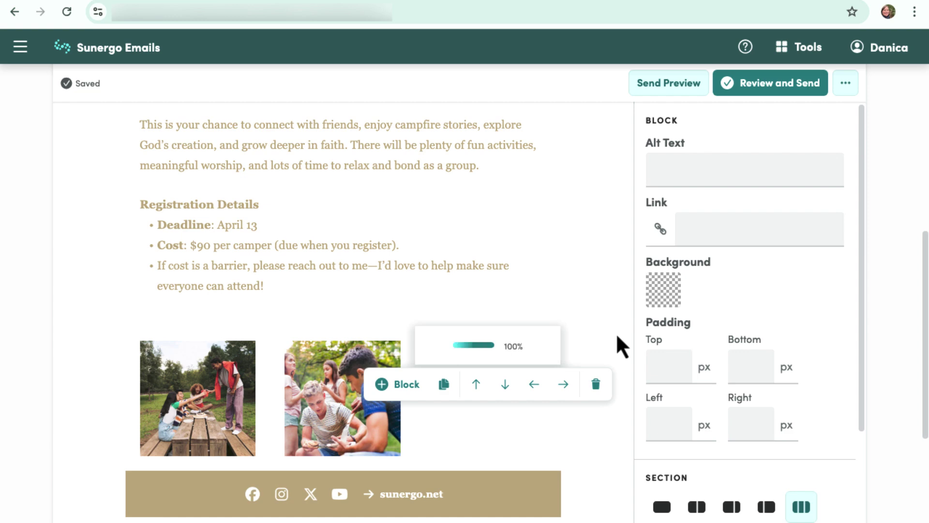
Add a section below the photos with the "Next Steps" text and leave a blank line before "If you have any questions".
scroll(615, 332, down, 2)
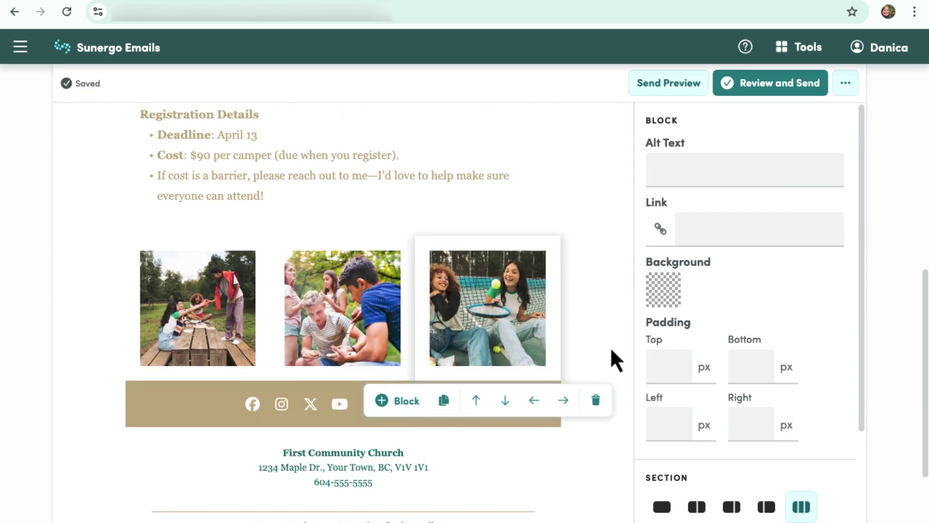
click(605, 338)
click(301, 406)
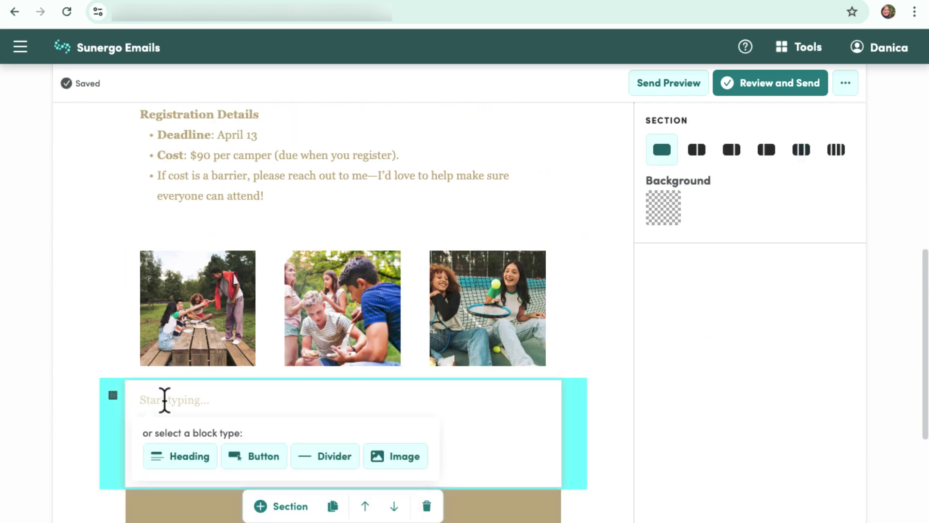
key(ctrl+v)
click(382, 401)
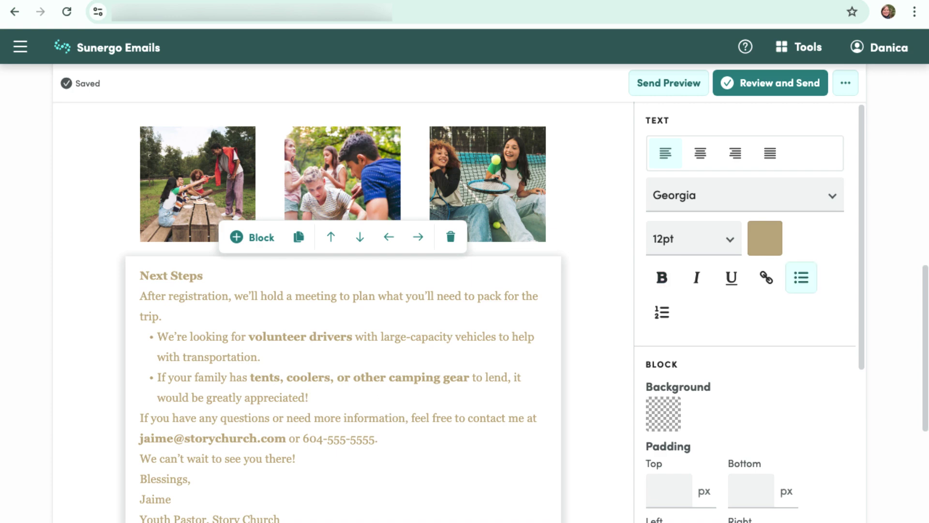
key(Return)
key(Return)
Underline the "Next Steps" heading and set its font size to 16pt.
drag(211, 274, 140, 275)
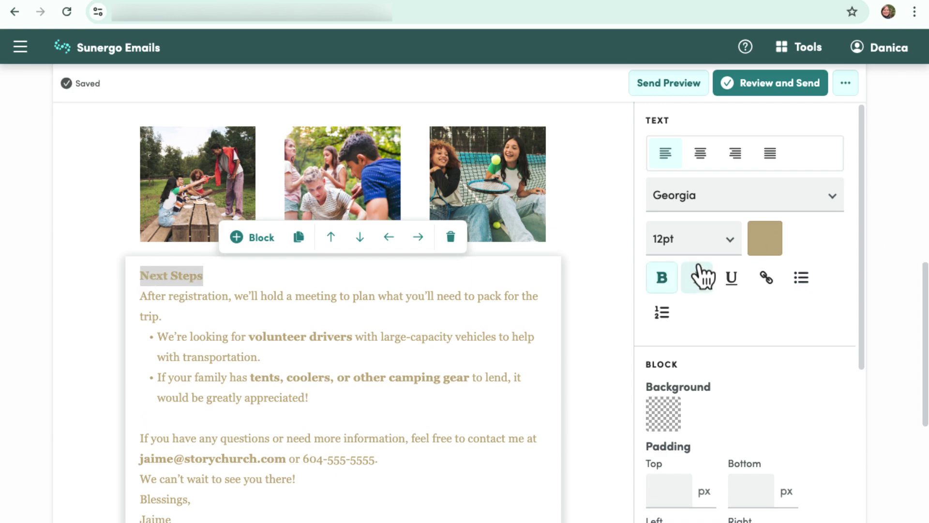
click(731, 278)
click(729, 242)
click(706, 266)
click(619, 297)
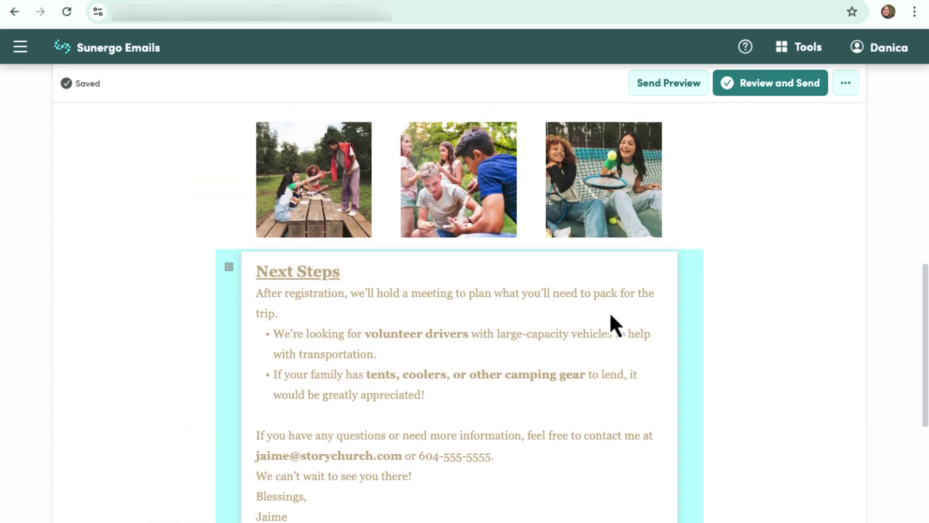
Set the "Registration Details" heading to 16pt and underline it.
scroll(609, 326, up, 5)
drag(365, 220, 140, 220)
click(720, 242)
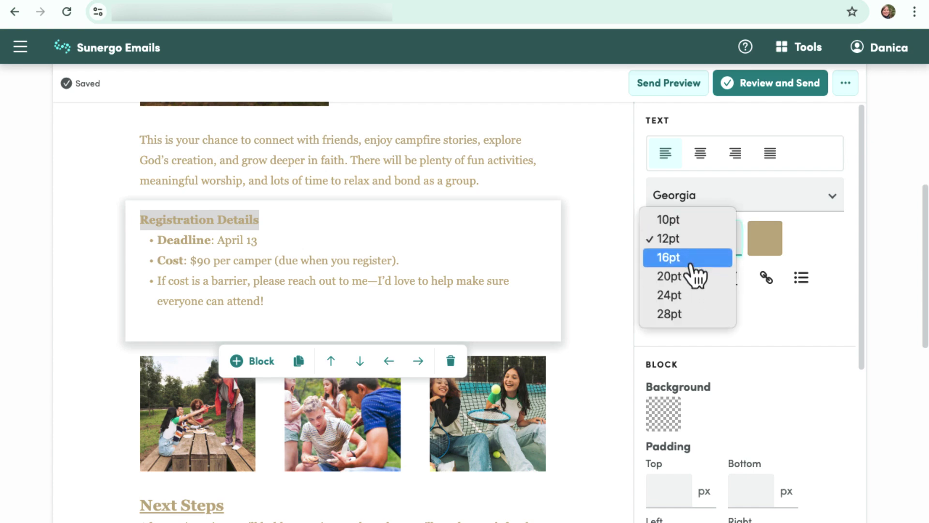
click(697, 258)
click(731, 277)
click(639, 296)
scroll(786, 326, down, 3)
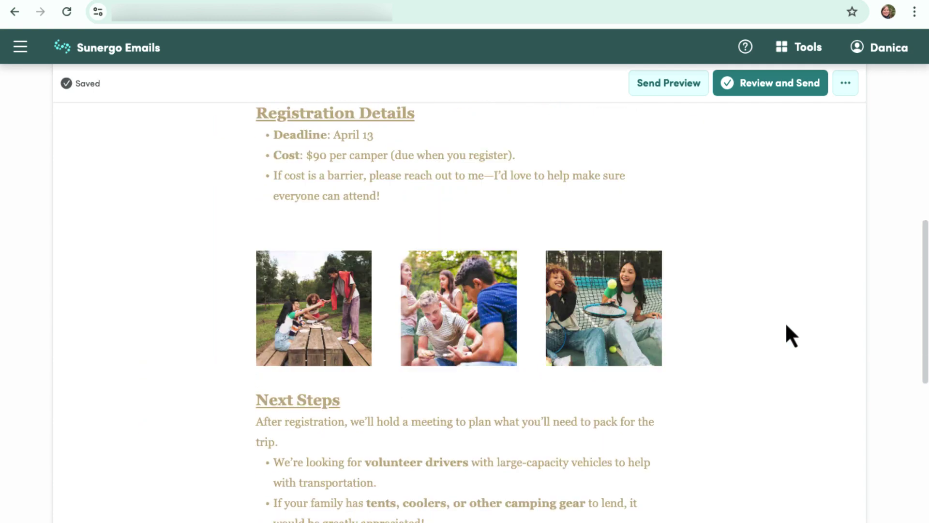
Finish editing the camping trip email and open its review page for sending.
scroll(787, 325, up, 11)
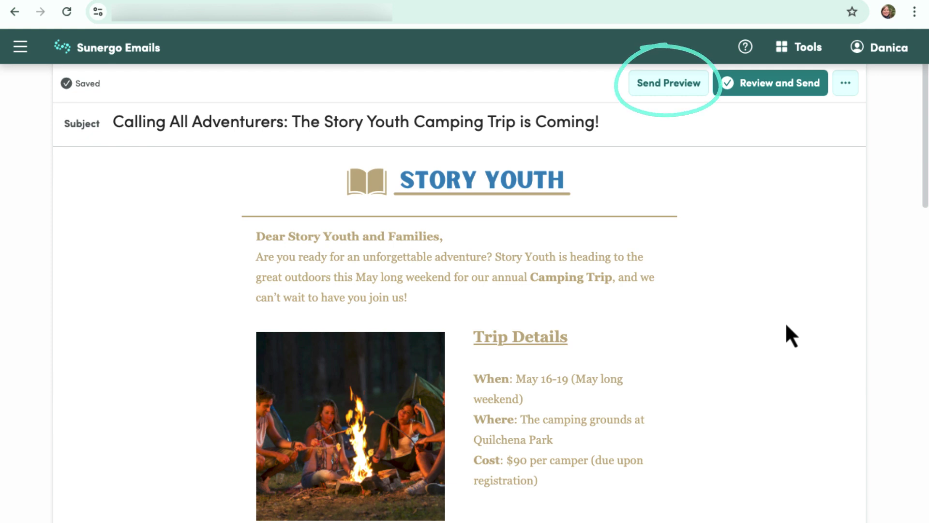
scroll(791, 275, up, 1)
click(766, 120)
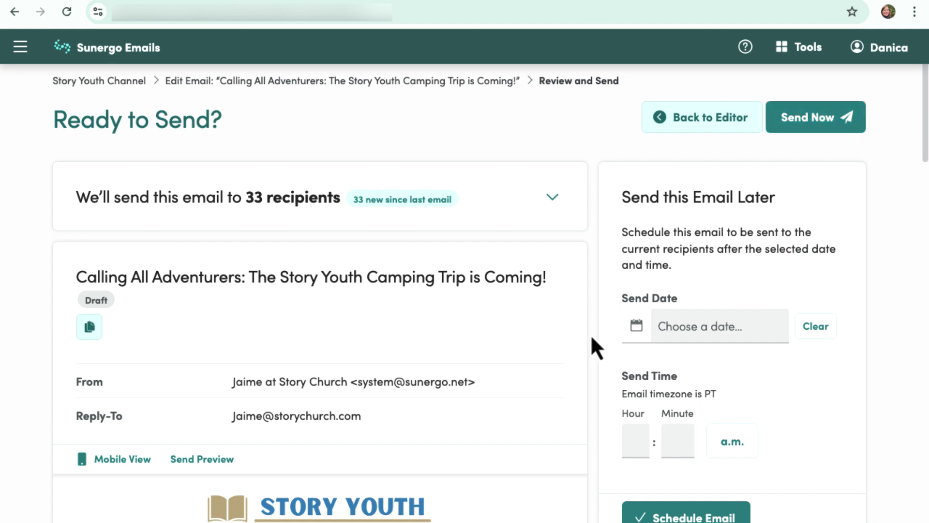
Switch the email preview to mobile view and check the layout of its text and images down to the closing text.
scroll(563, 412, down, 6)
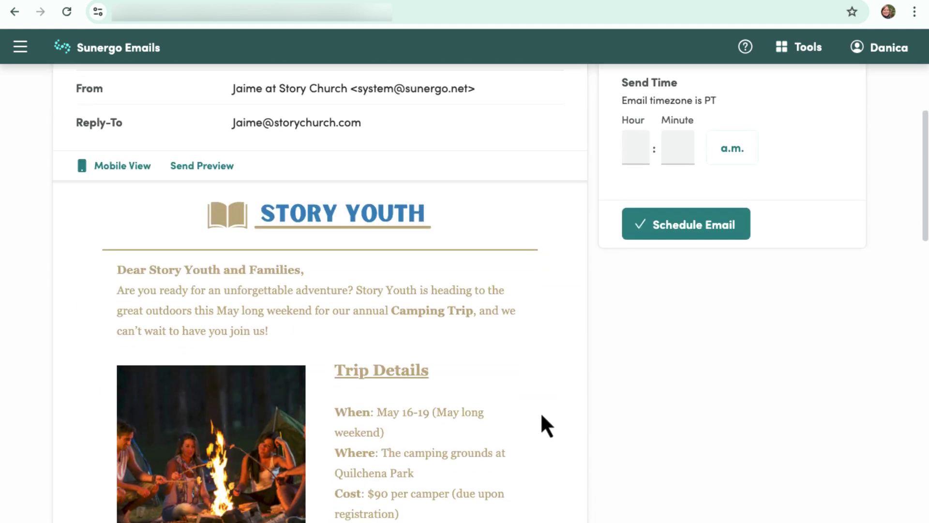
click(141, 173)
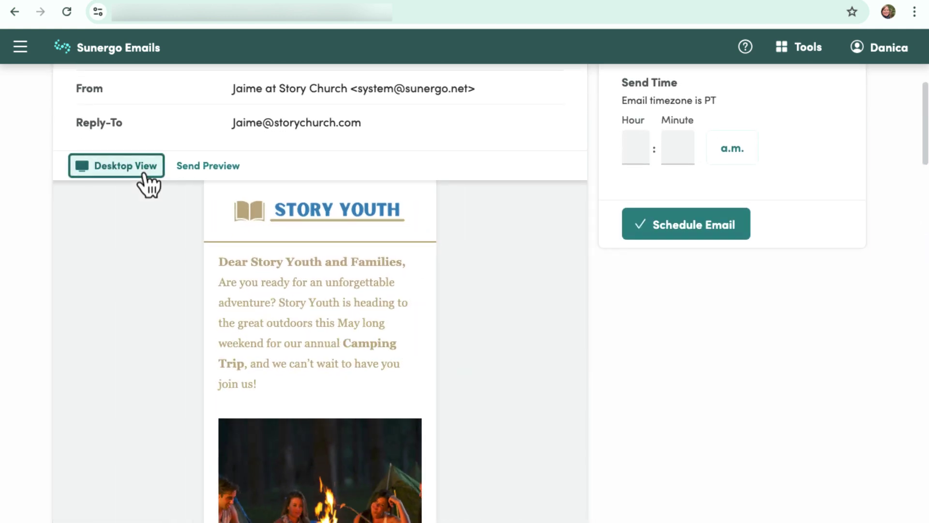
scroll(141, 273, down, 7)
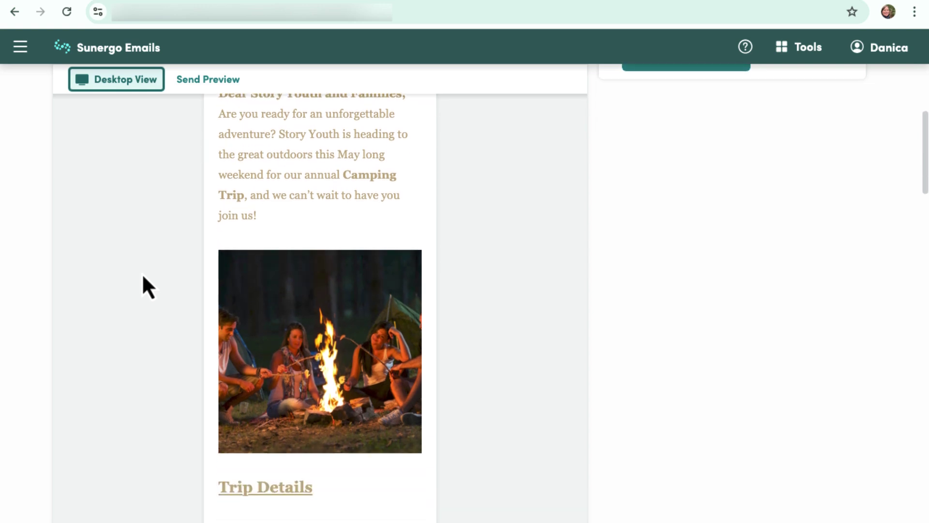
scroll(142, 277, down, 9)
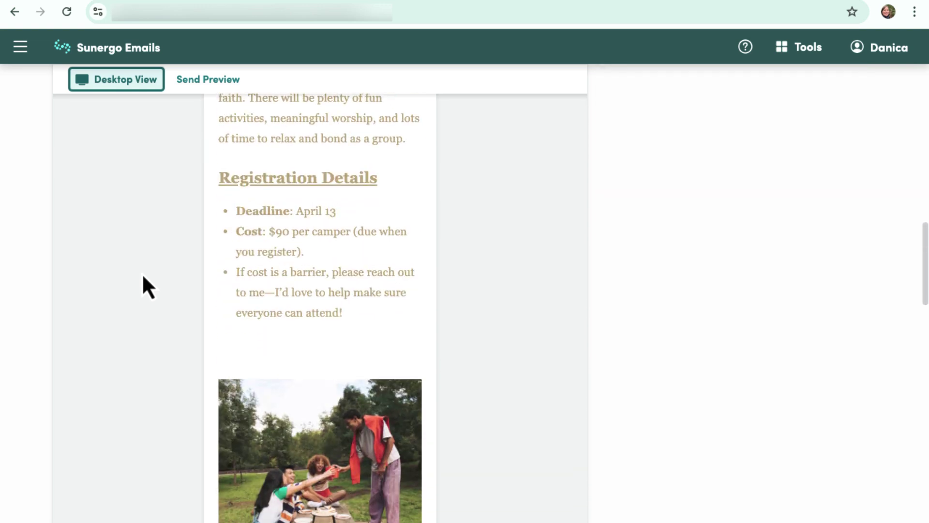
scroll(143, 276, down, 14)
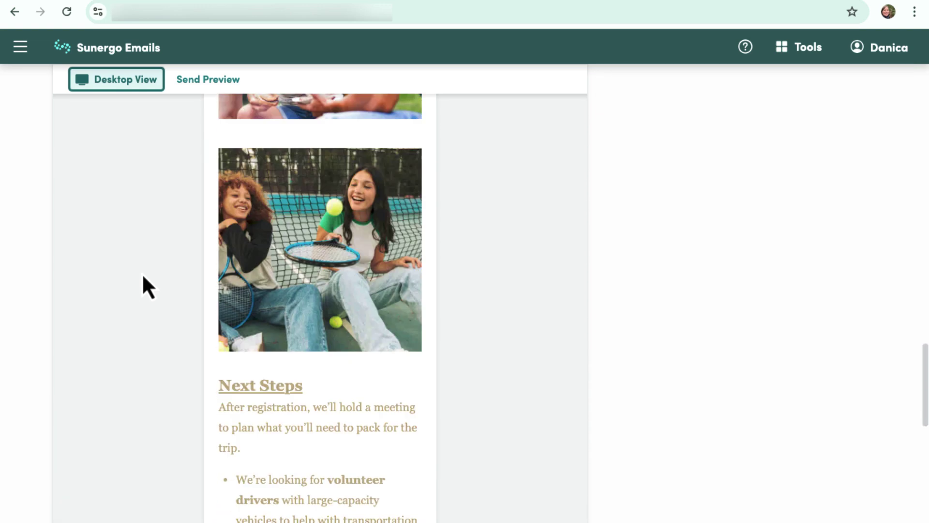
scroll(143, 276, down, 7)
scroll(143, 277, up, 20)
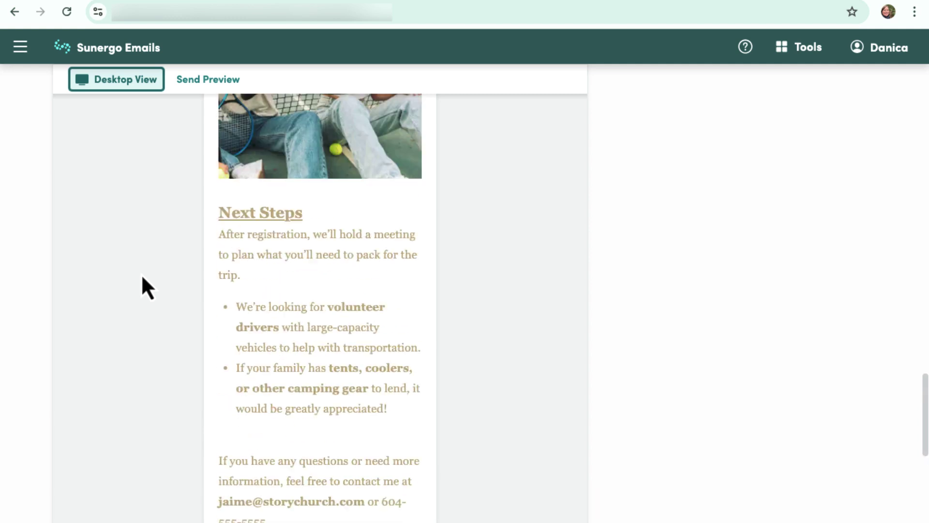
Send the camping trip email to its recipients immediately and confirm the sending.
scroll(142, 278, up, 15)
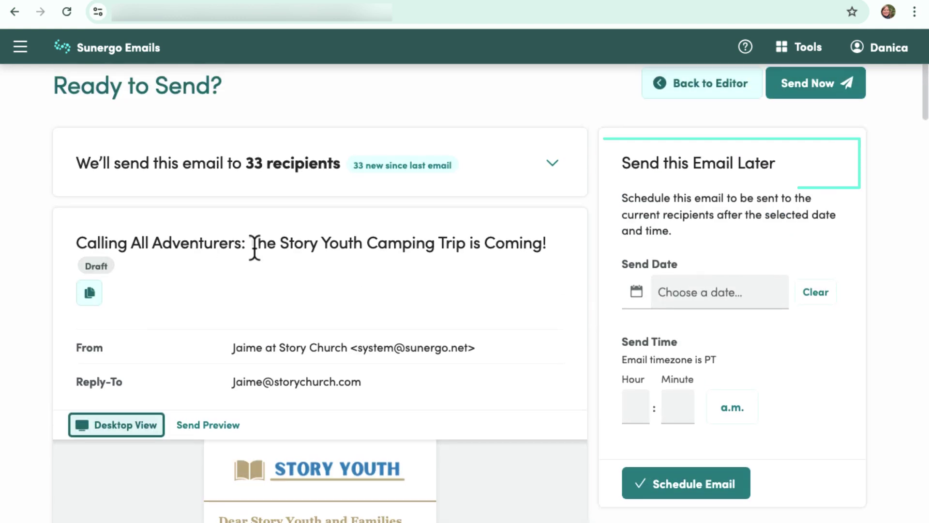
click(821, 92)
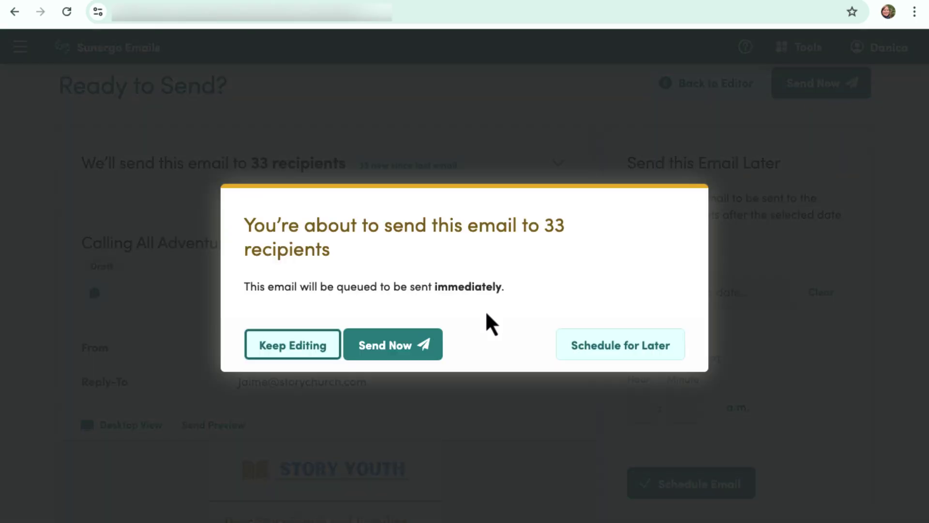
click(414, 346)
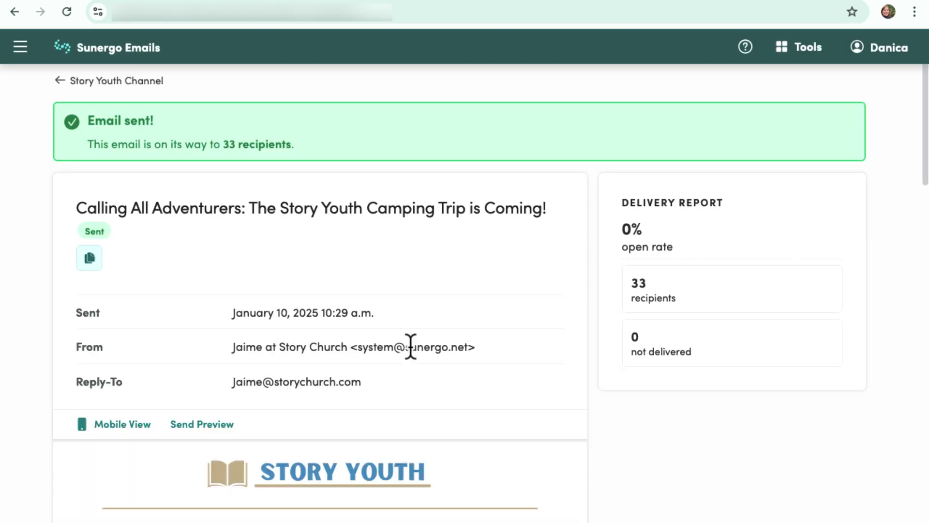